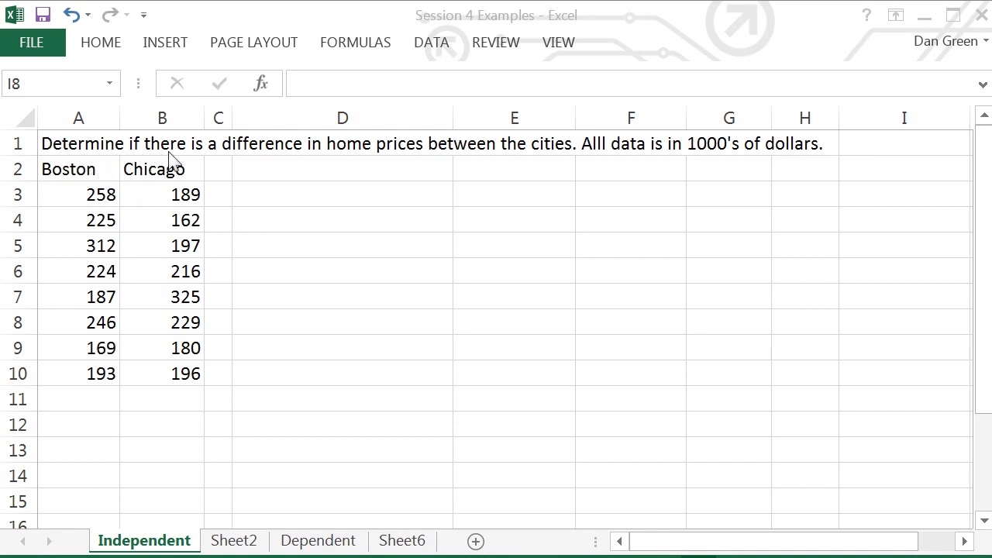
# Step: Make the word "difference" bold within the question text in cell A1
pyautogui.click(92, 147)
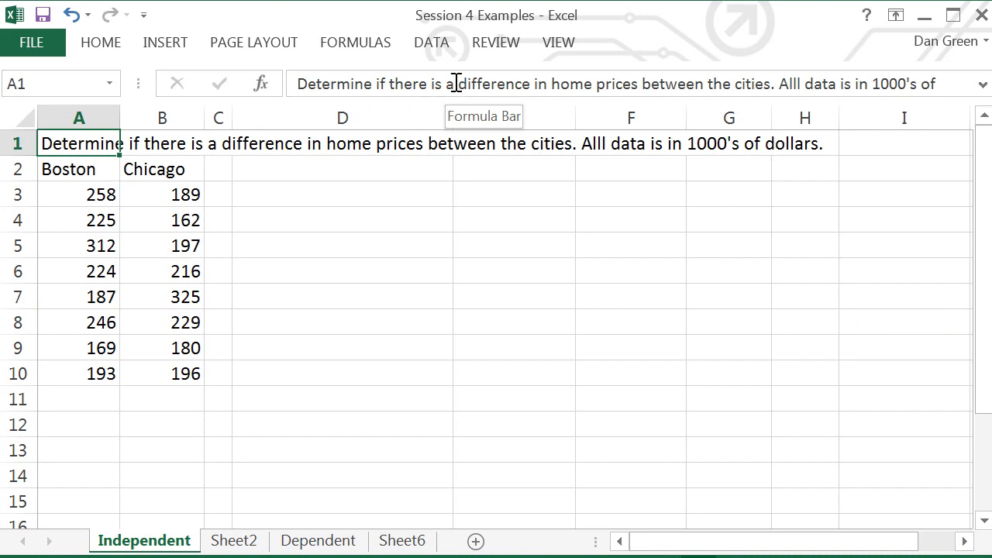
pyautogui.moveTo(454, 84); pyautogui.dragTo(530, 83)
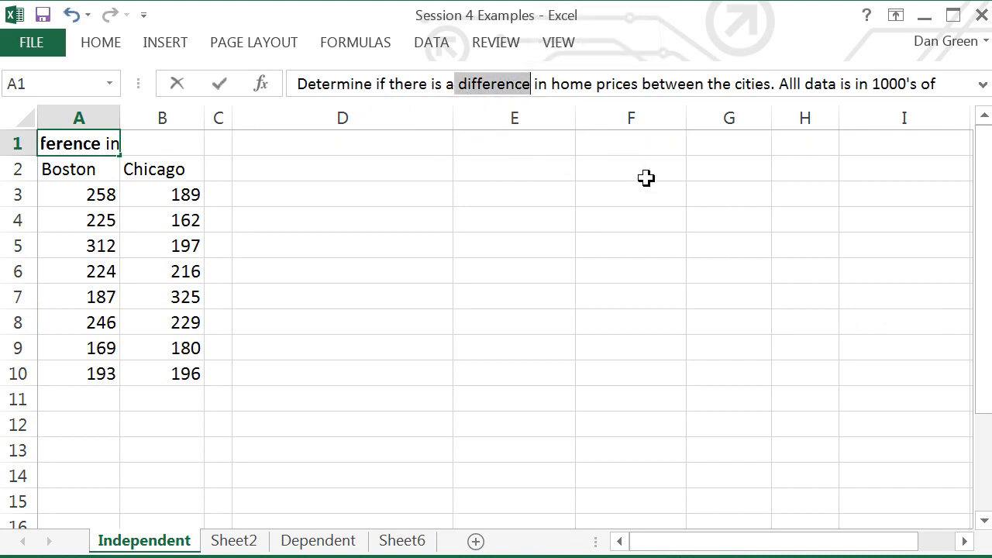
pyautogui.hotkey('ctrl', 'b')
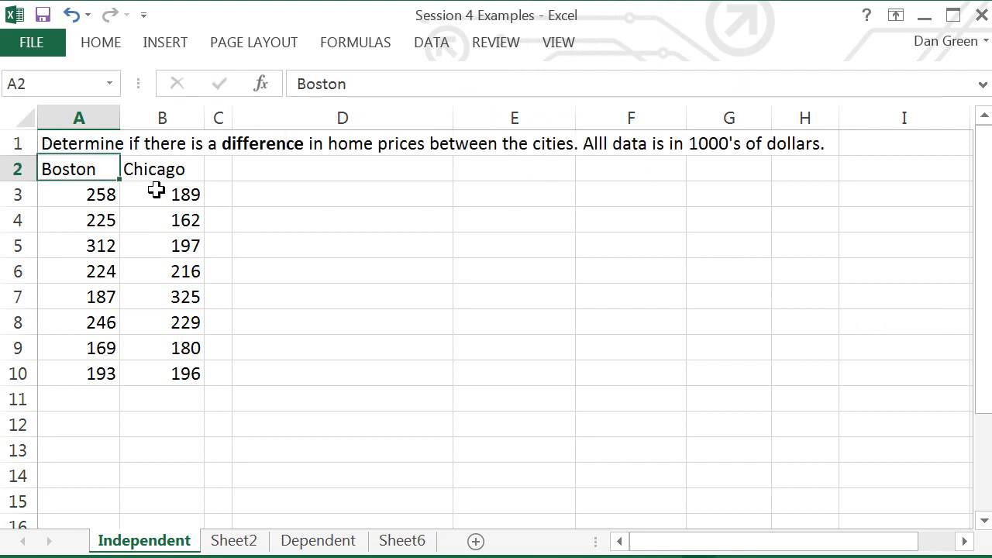
pyautogui.press('Return')
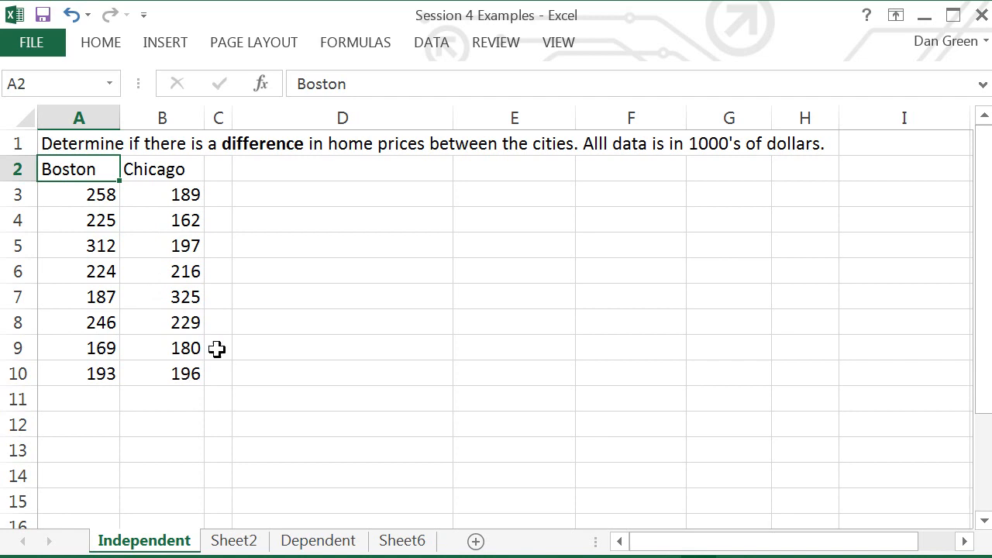
# Step: Start a "t-Test: Two-Sample Assuming Equal Variances" from the Data Analysis tools
pyautogui.click(432, 44)
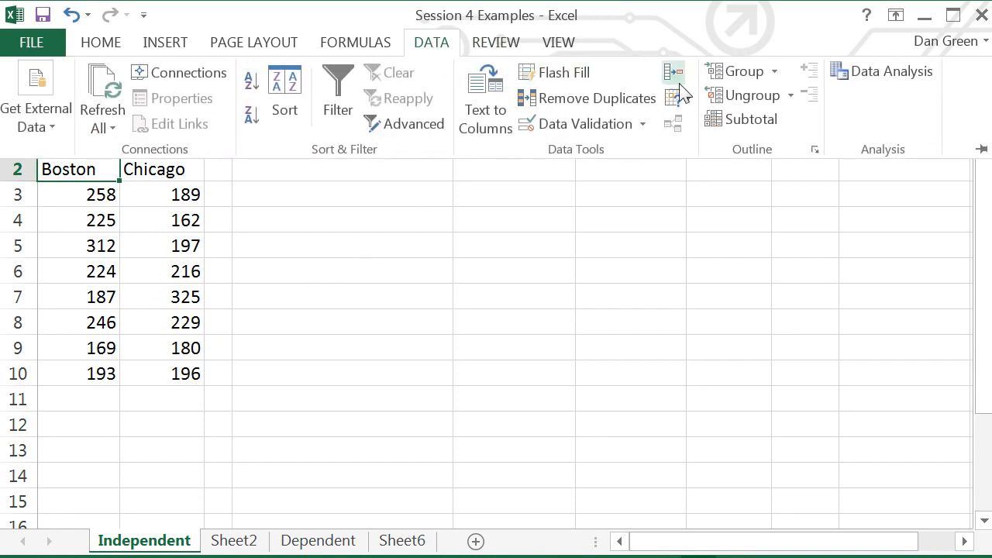
pyautogui.click(855, 77)
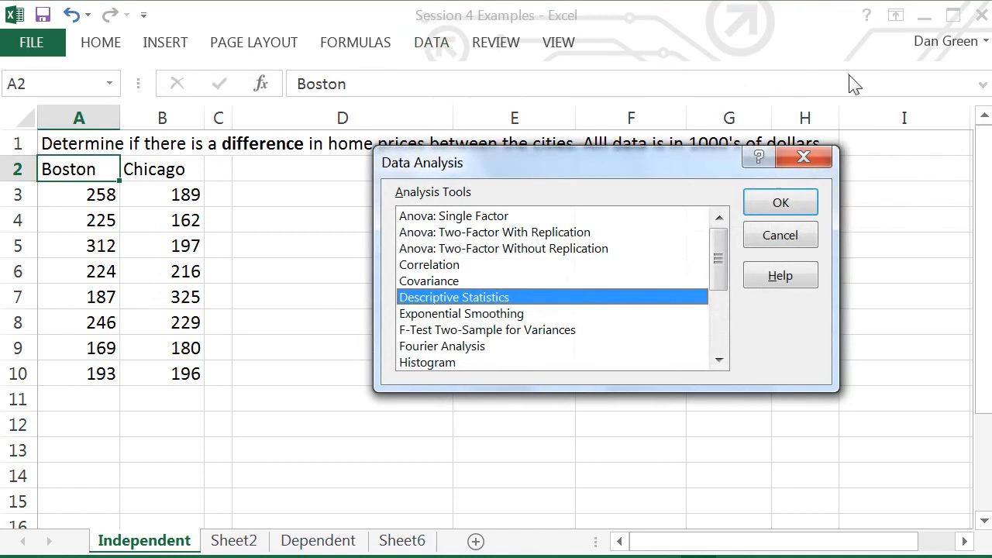
pyautogui.moveTo(720, 238); pyautogui.dragTo(701, 326)
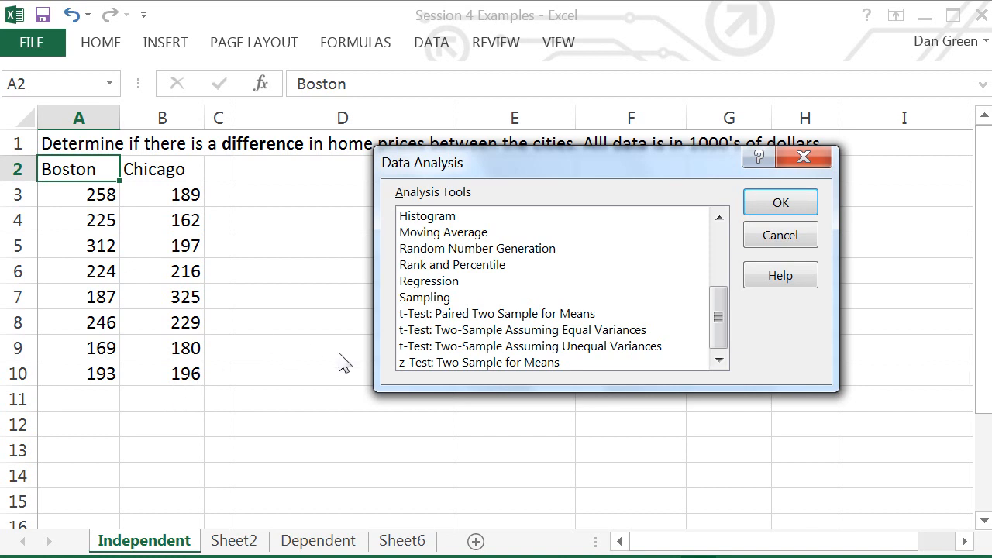
pyautogui.click(457, 330)
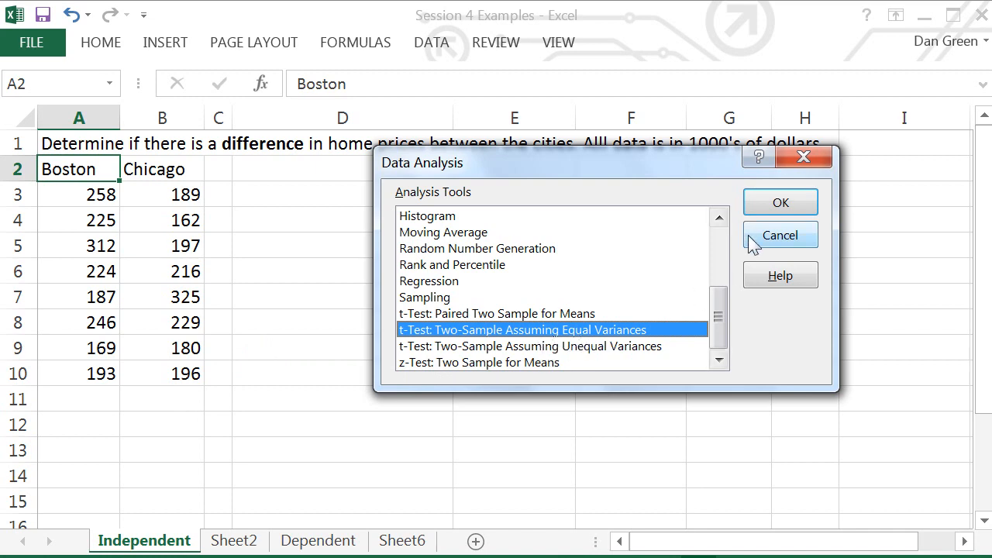
pyautogui.click(776, 206)
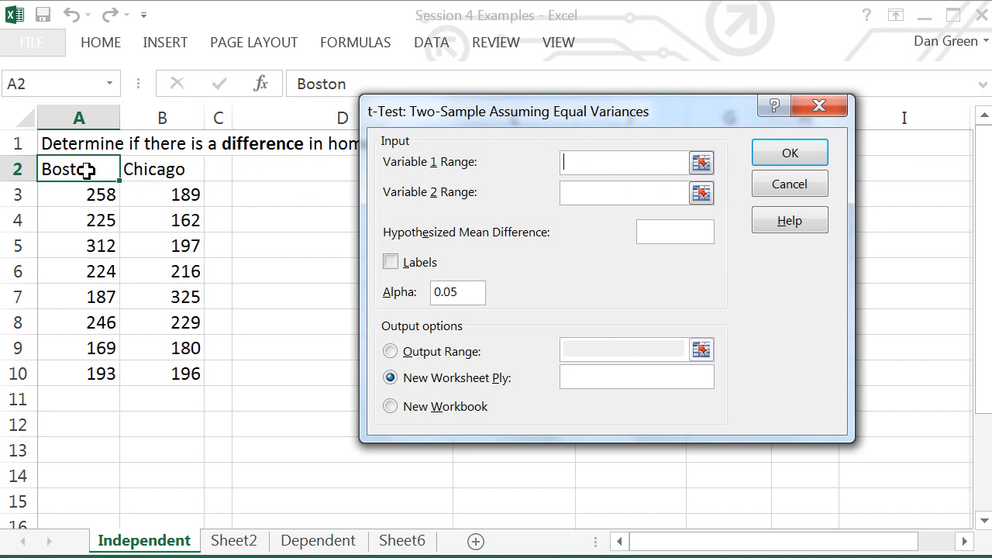
# Step: Set the t-test's variable ranges to A2:A10 and B2:B10, include labels, and set the hypothesized mean difference to 0
pyautogui.moveTo(85, 167); pyautogui.dragTo(87, 368)
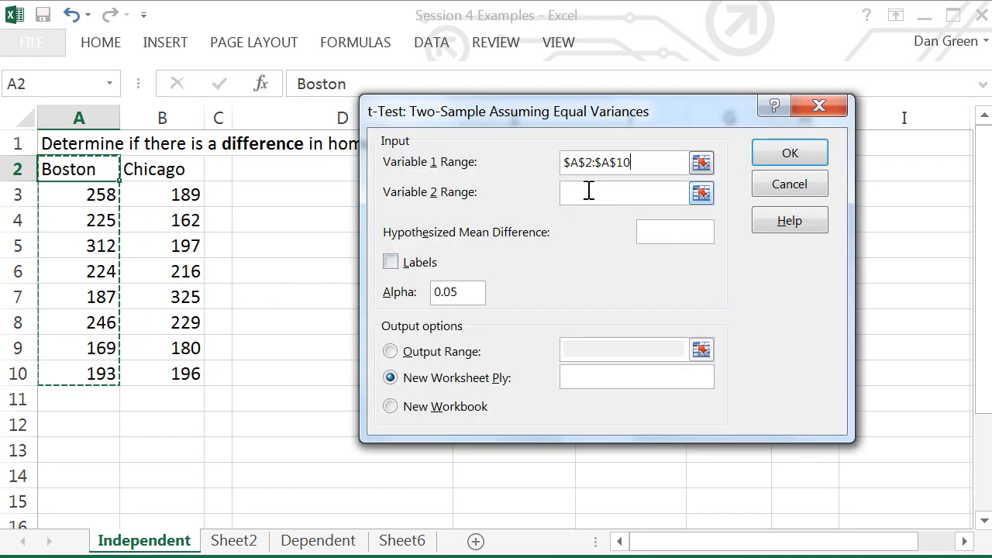
pyautogui.click(589, 192)
pyautogui.moveTo(174, 178); pyautogui.dragTo(169, 372)
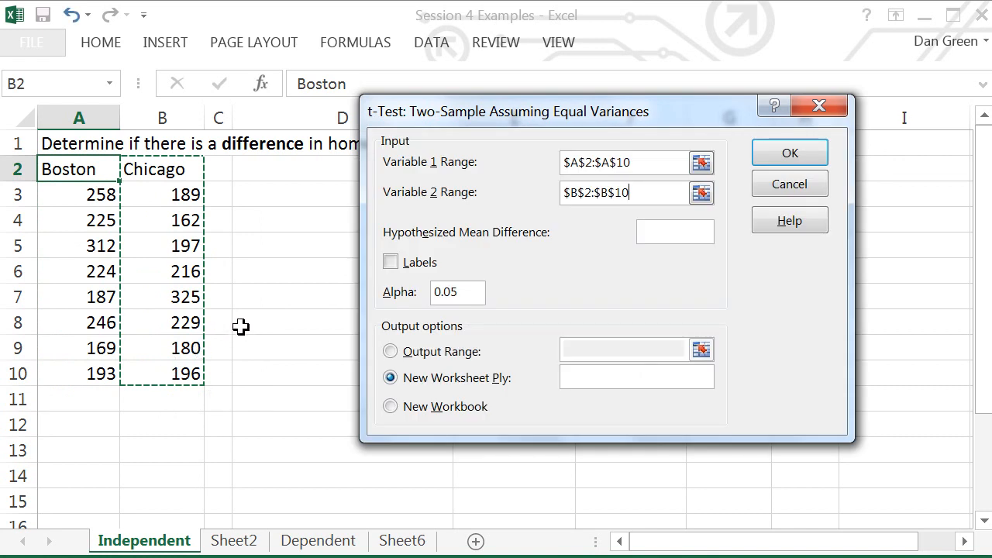
pyautogui.click(391, 263)
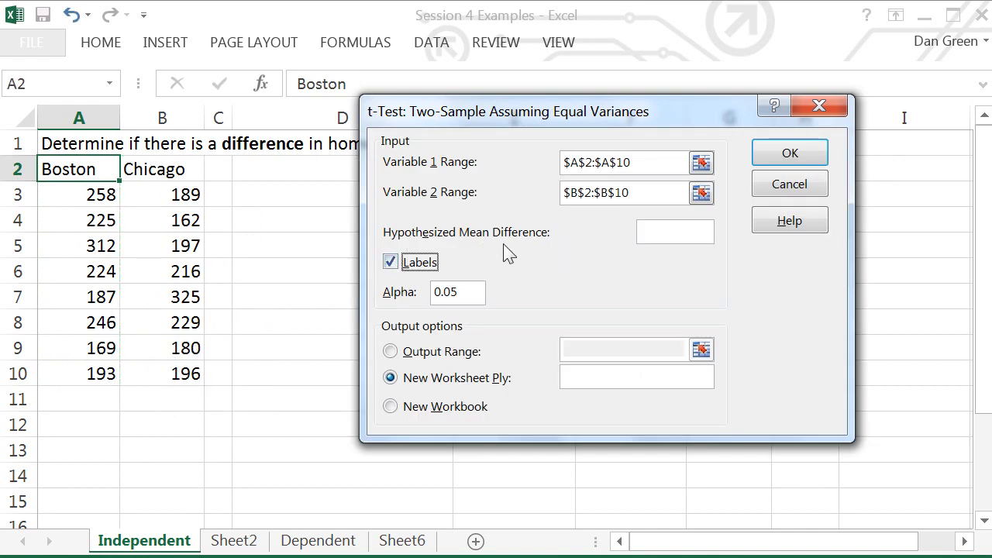
pyautogui.click(673, 233)
pyautogui.write('0')
# Step: Set the t-test's output range to cell D2 on the current sheet and run the analysis
pyautogui.click(390, 351)
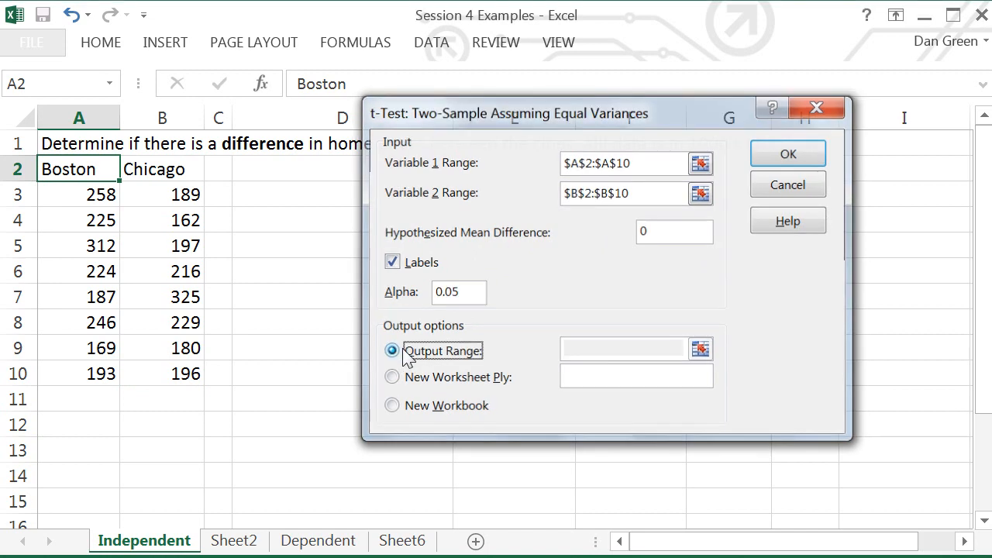
pyautogui.click(576, 349)
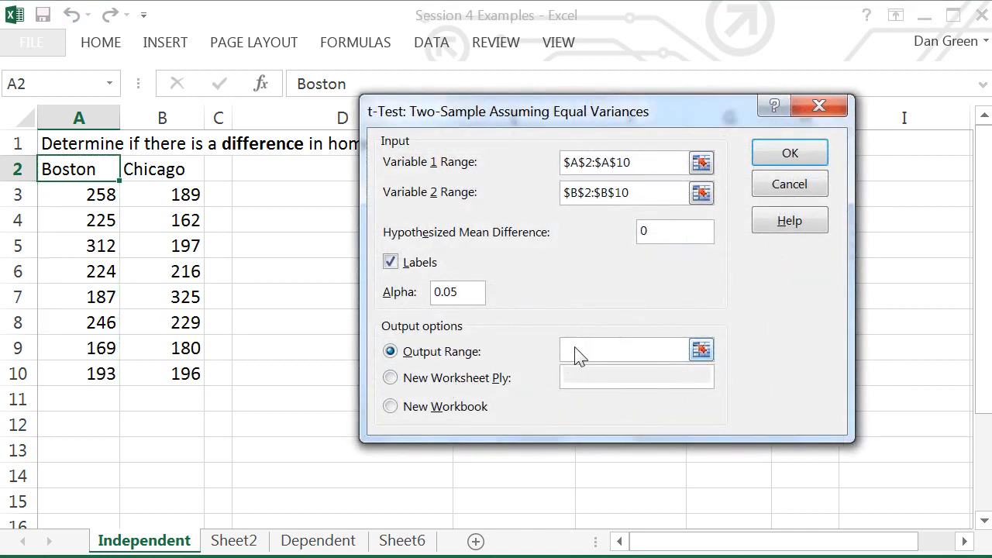
pyautogui.click(269, 169)
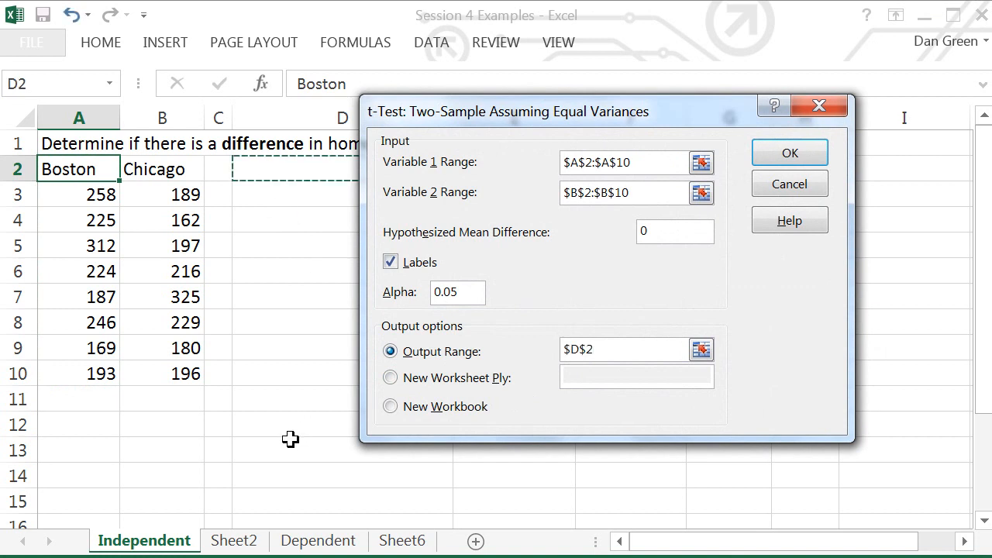
pyautogui.click(785, 159)
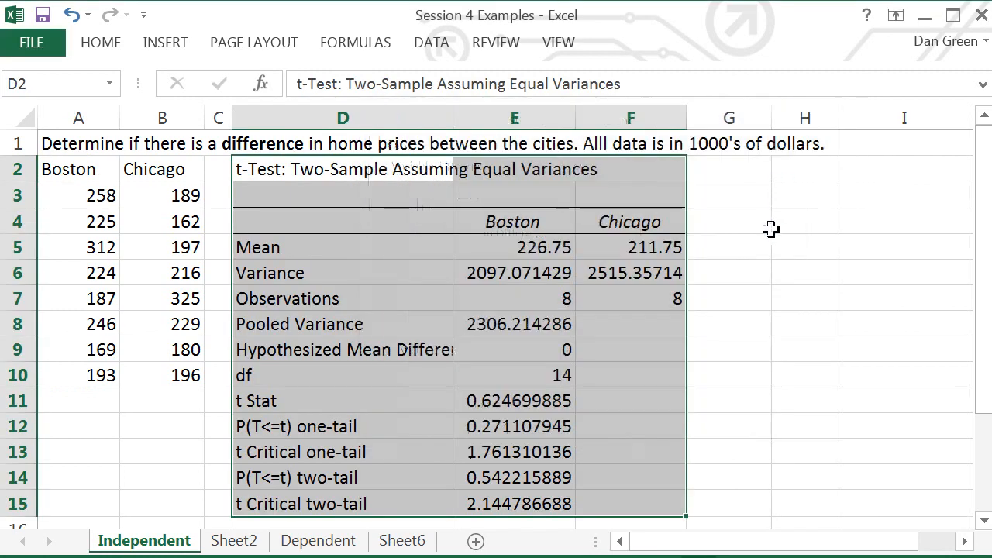
# Step: Make the P(T<=t) two-tail label and its value in D14:E14 bold
pyautogui.click(744, 229)
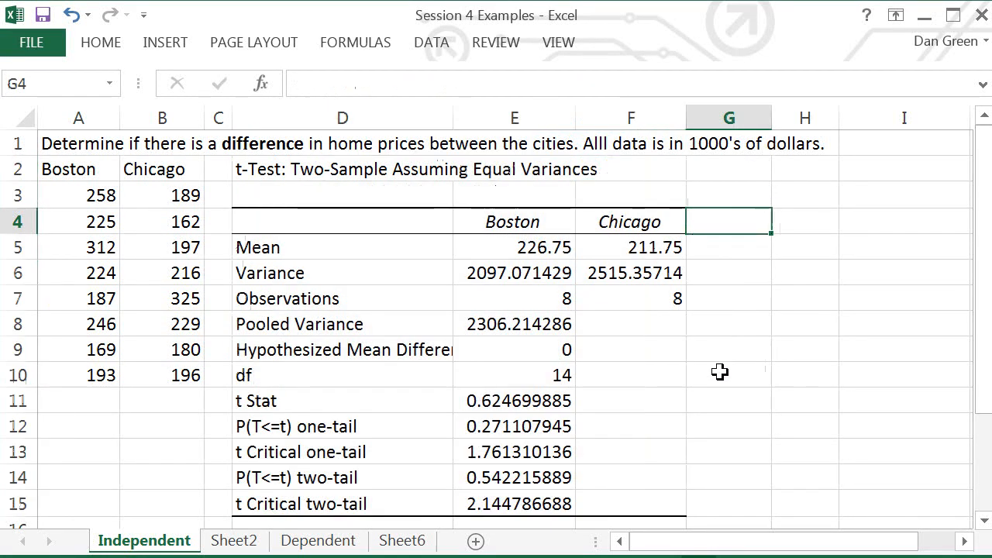
pyautogui.click(527, 250)
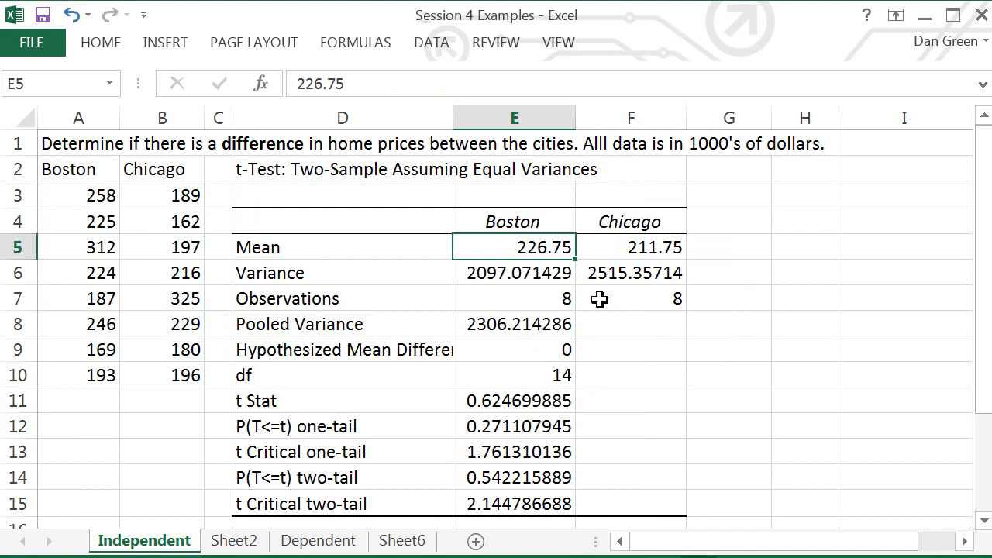
pyautogui.click(649, 253)
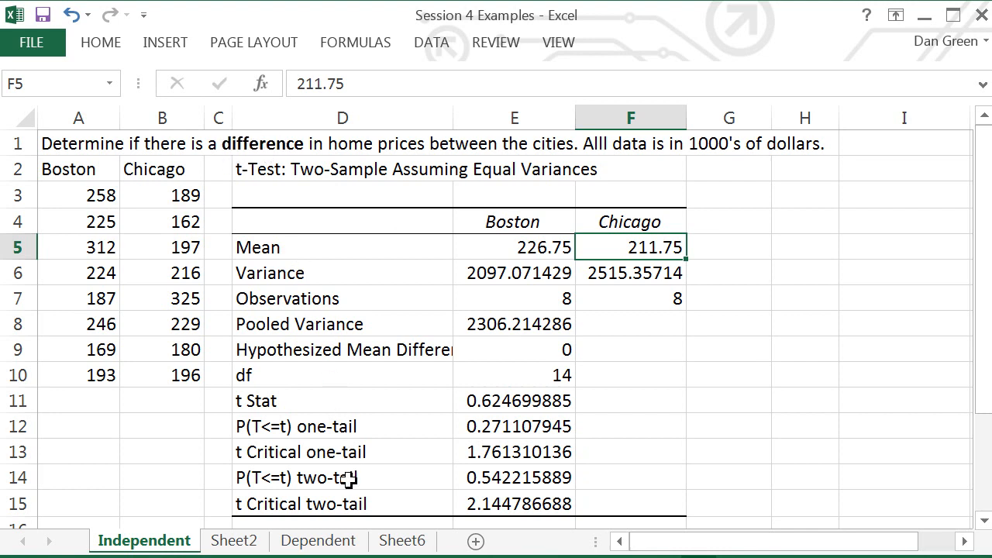
pyautogui.moveTo(248, 479); pyautogui.dragTo(522, 478)
pyautogui.hotkey('ctrl', 'b')
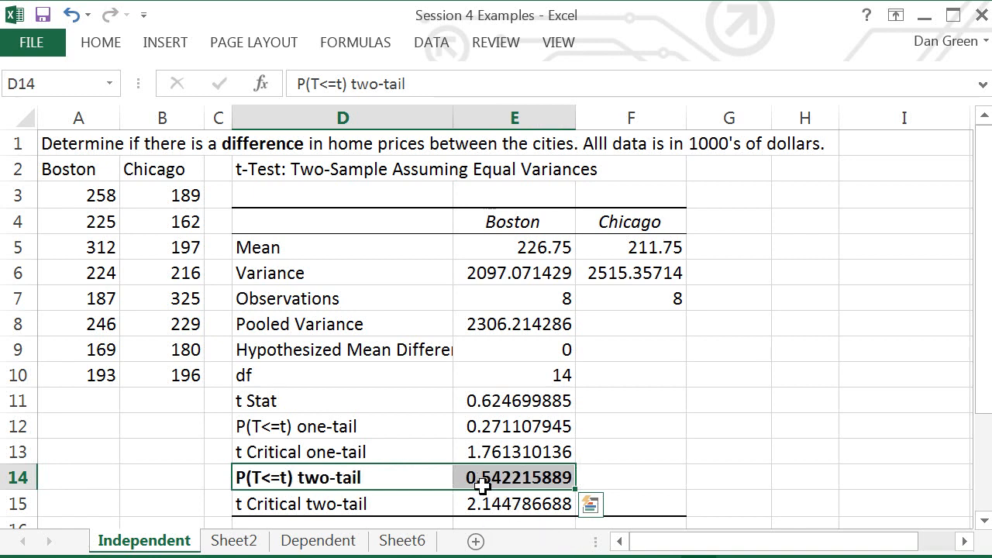
# Step: Enter the note ">.05" in cell F14 beside the two-tail p-value
pyautogui.click(626, 480)
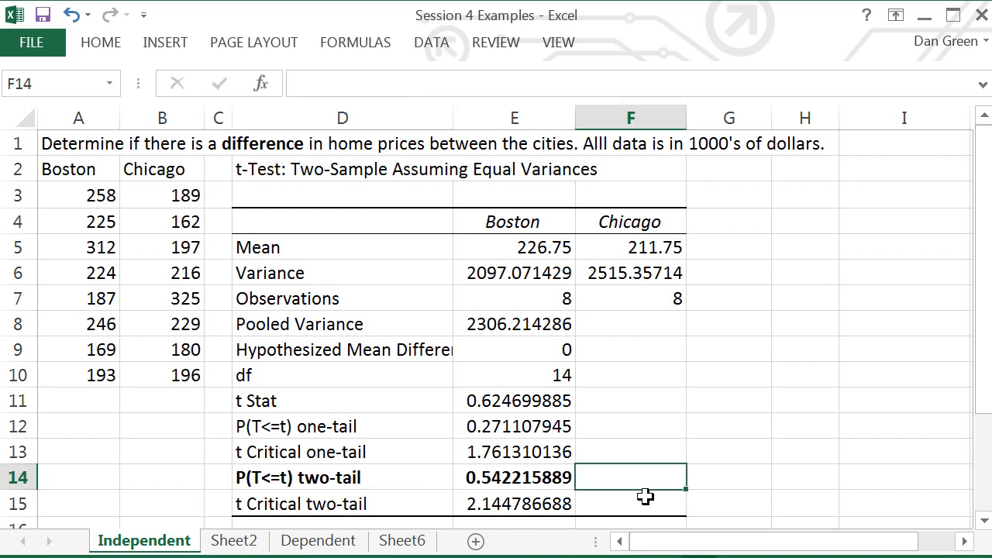
pyautogui.write('>.05')
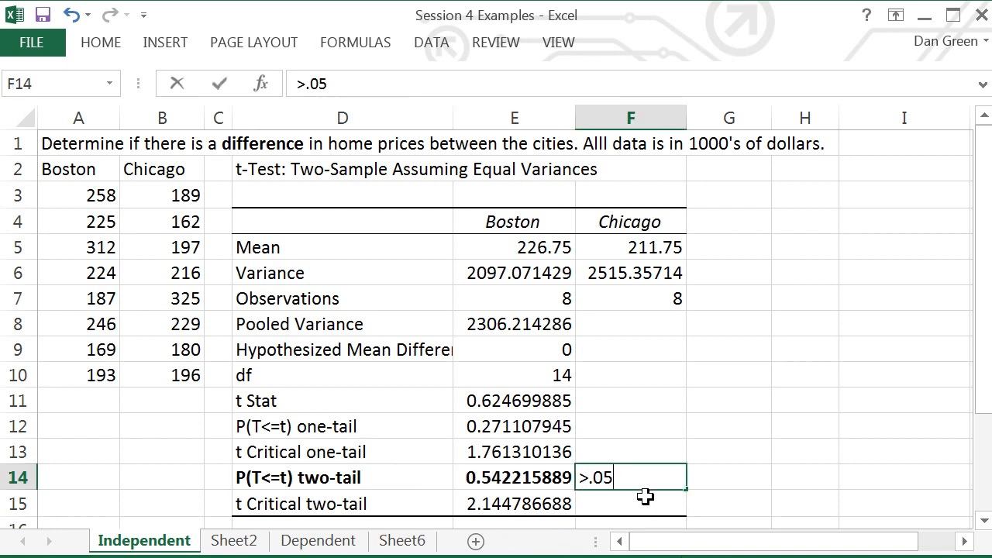
pyautogui.press('Return')
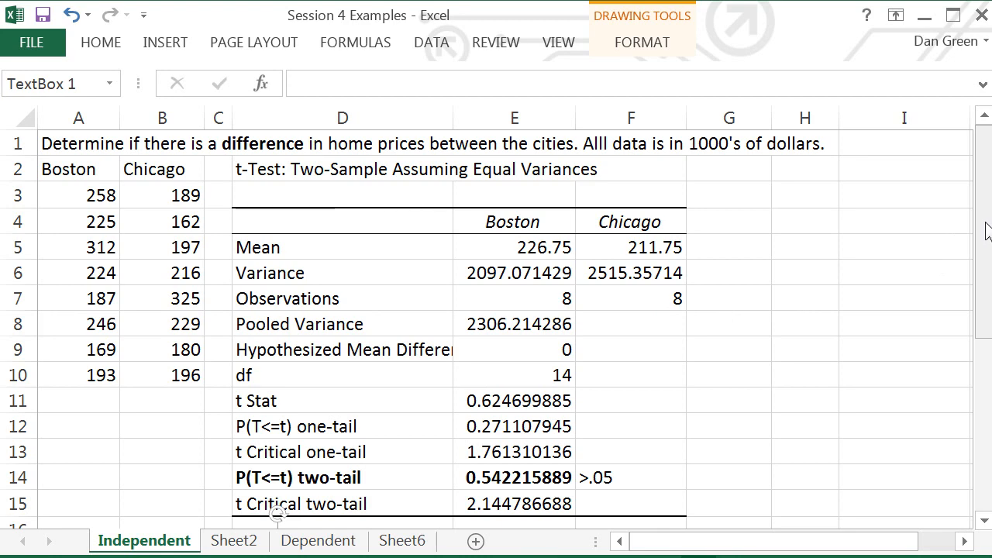
# Step: Correct "iin" to "in" before "Boston" in the interpretation text box below the results table
pyautogui.moveTo(986, 230); pyautogui.dragTo(978, 289)
pyautogui.moveTo(969, 334); pyautogui.dragTo(965, 345)
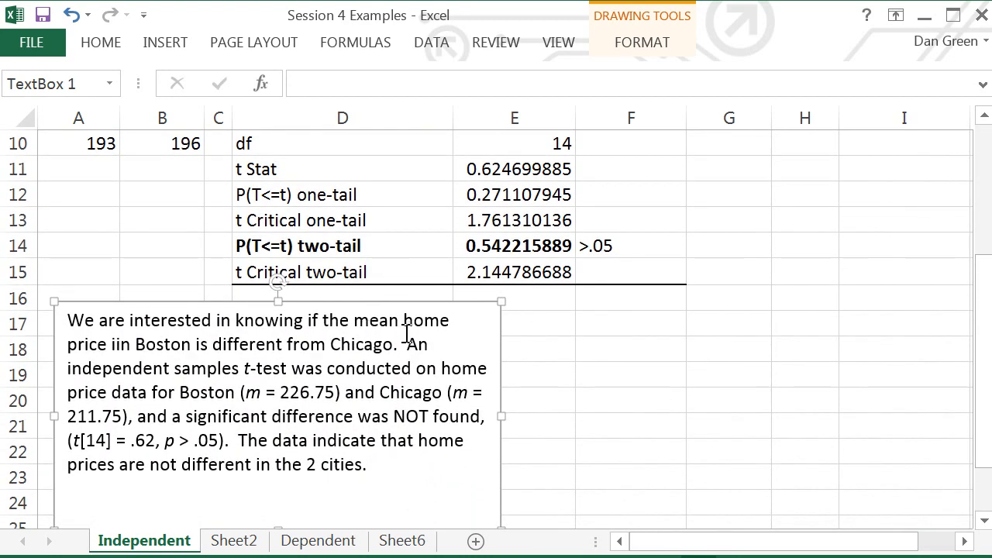
pyautogui.click(116, 344)
pyautogui.press('BackSpace')
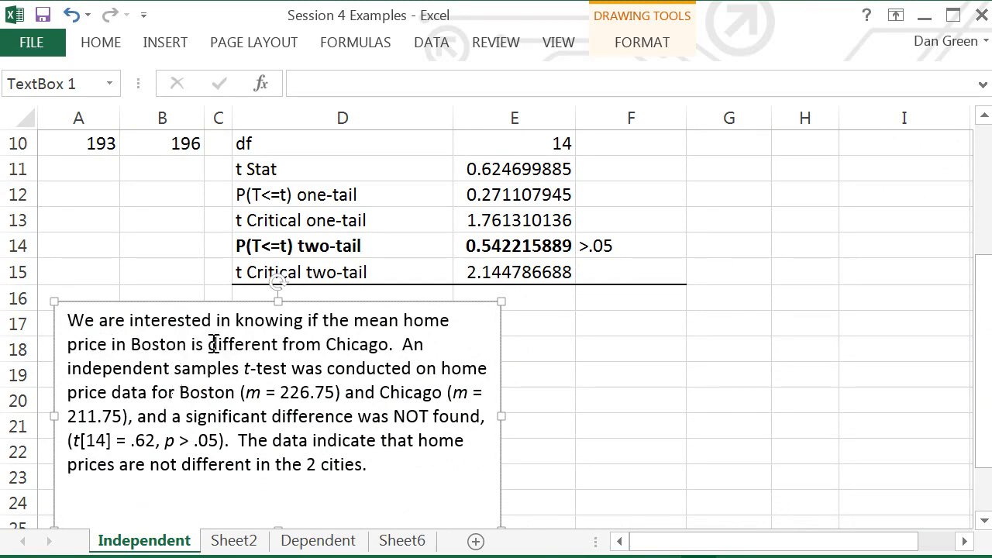
# Step: Make the word "different" bold in the first sentence of the interpretation text box
pyautogui.moveTo(210, 344); pyautogui.dragTo(281, 345)
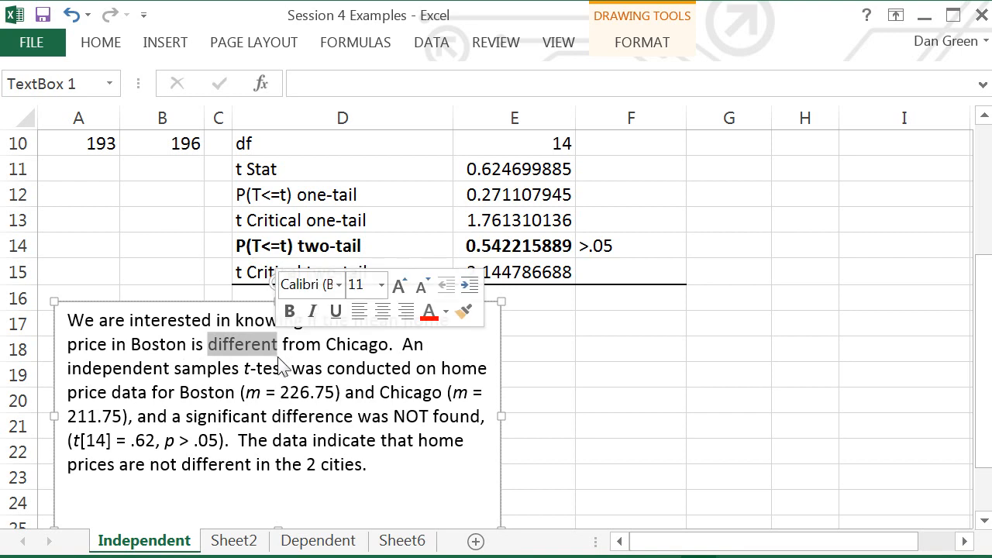
pyautogui.hotkey('ctrl', 'b')
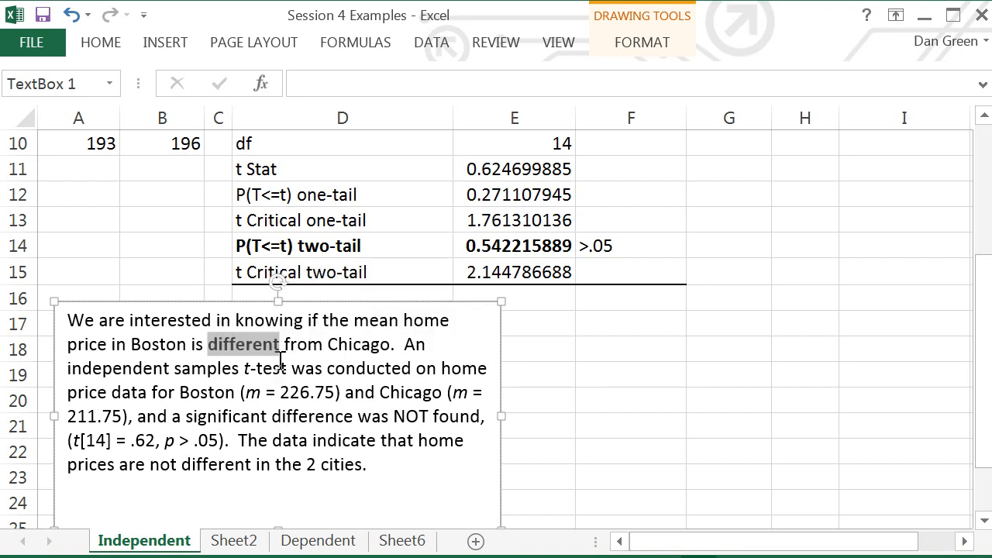
pyautogui.click(405, 345)
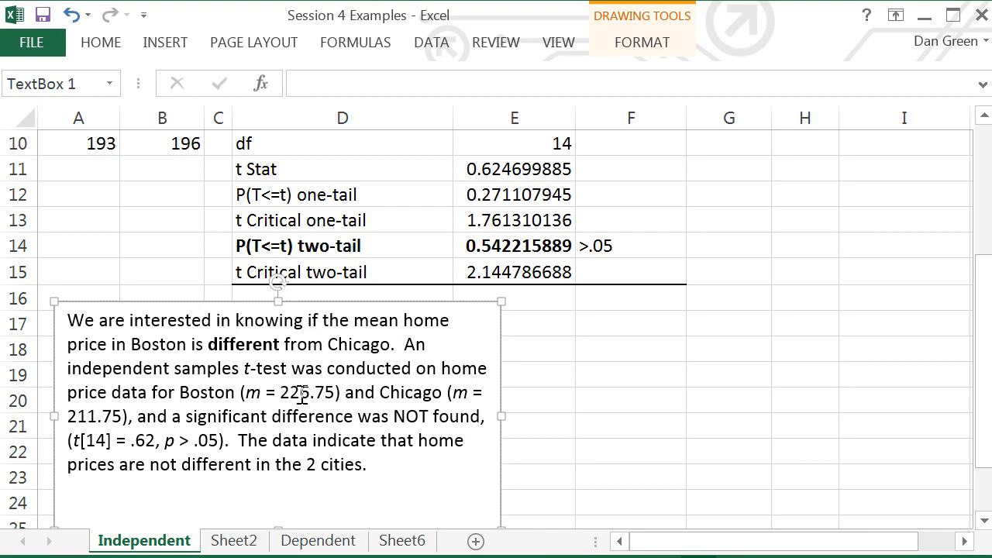
# Step: Make the Boston and Chicago mean values in E5 and F5 bold
pyautogui.moveTo(983, 303); pyautogui.dragTo(991, 232)
pyautogui.click(522, 196)
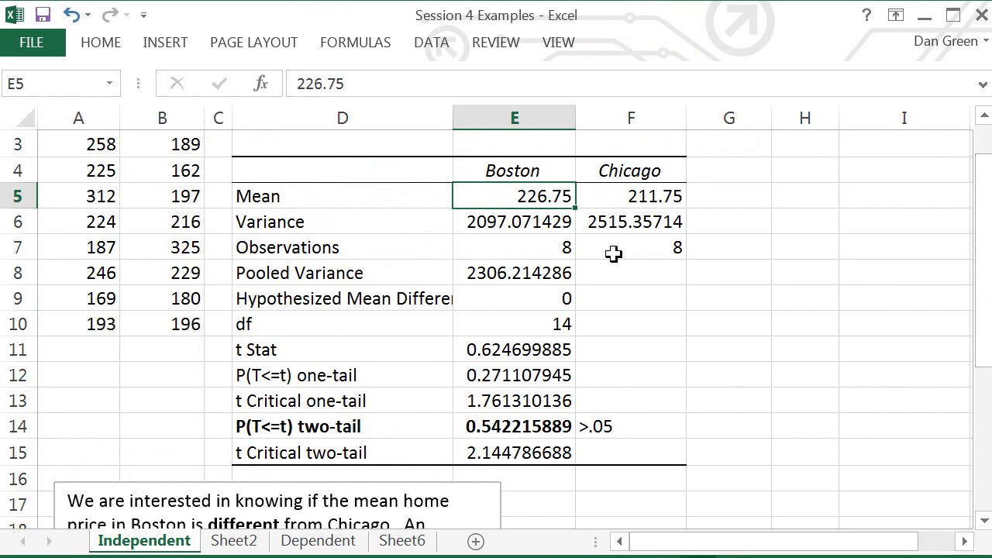
pyautogui.hotkey('ctrl', 'b')
pyautogui.click(656, 200)
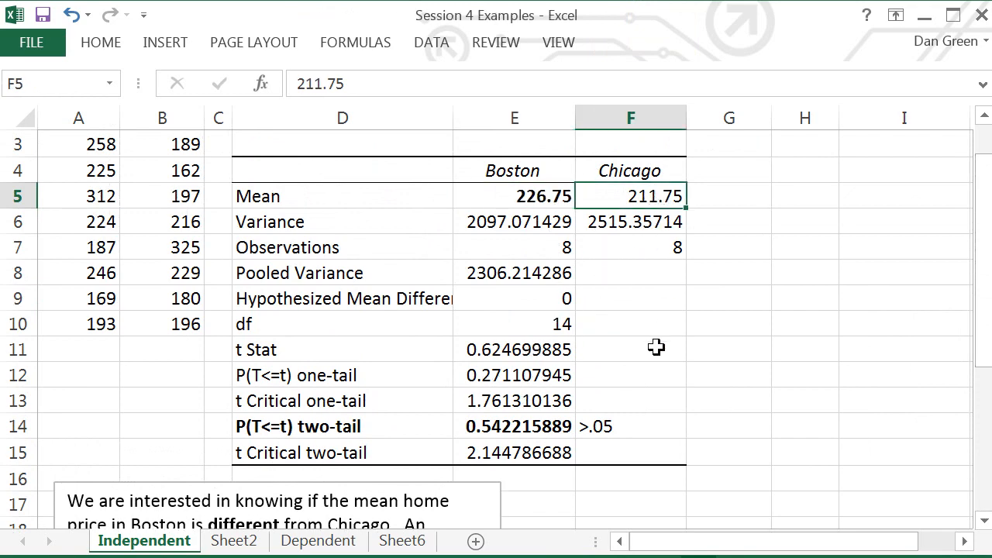
# Step: Examine the write-up's significance wording, bracketed degrees of freedom and conclusion, comparing them with the df row in the t-test output
pyautogui.moveTo(983, 301); pyautogui.dragTo(969, 403)
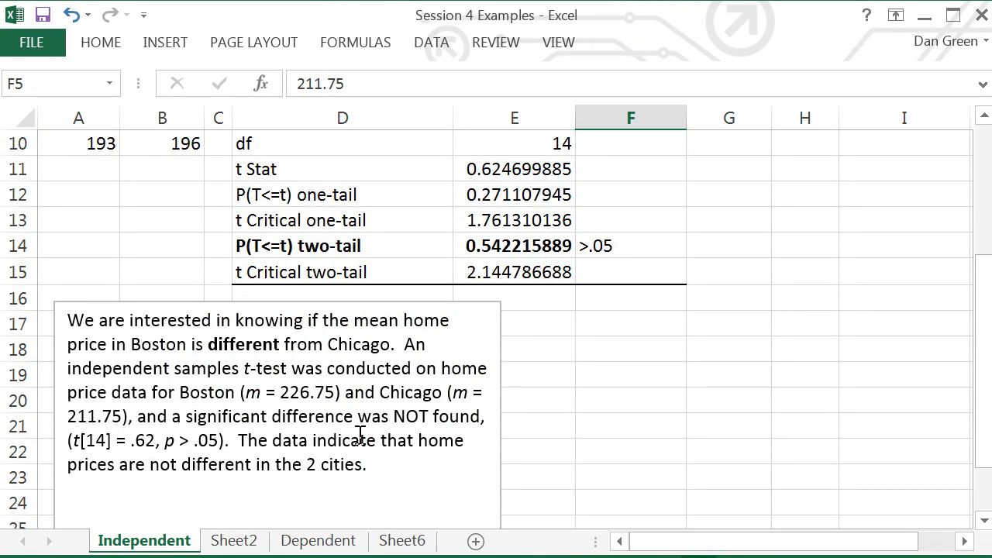
pyautogui.moveTo(394, 417); pyautogui.dragTo(428, 417)
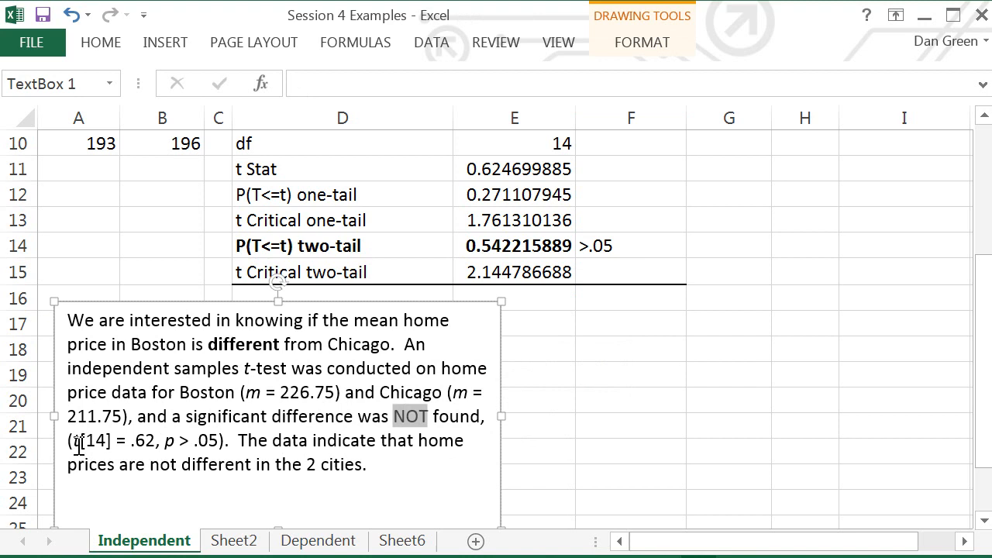
pyautogui.moveTo(107, 441); pyautogui.dragTo(88, 440)
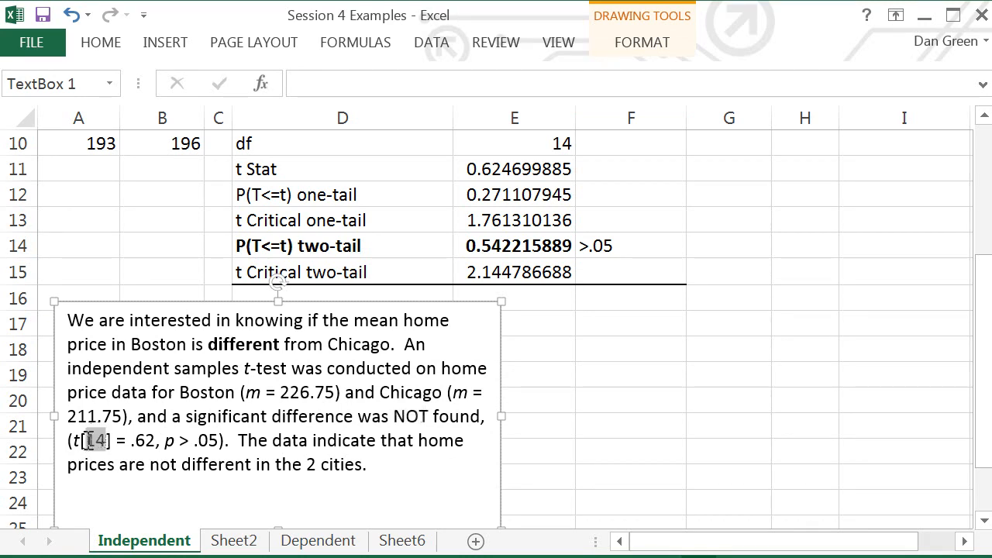
pyautogui.click(249, 145)
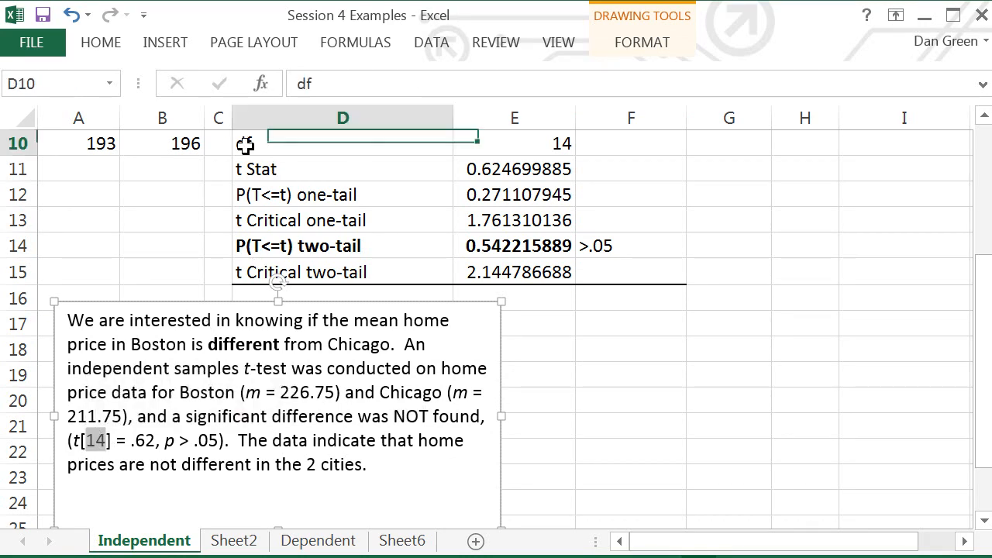
pyautogui.click(560, 148)
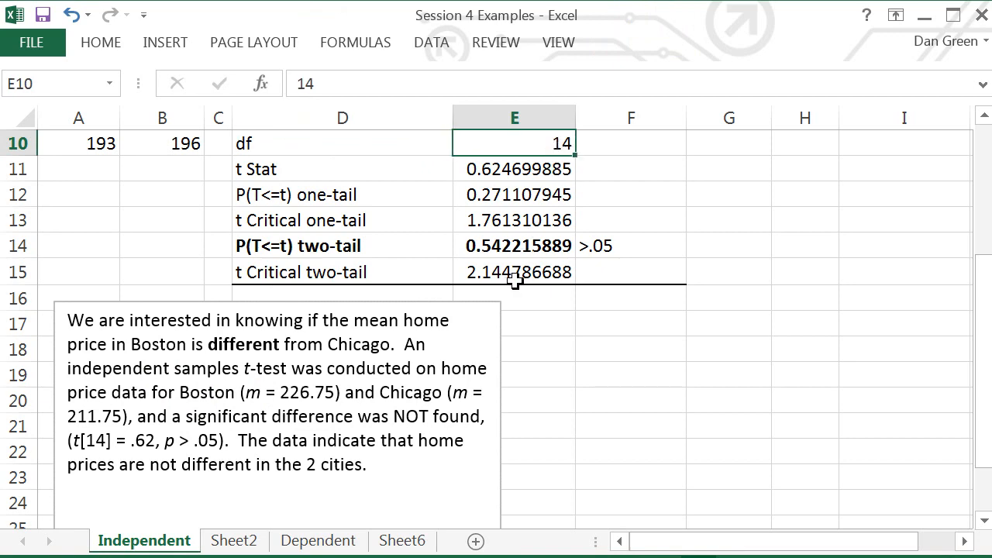
pyautogui.moveTo(985, 314); pyautogui.dragTo(985, 204)
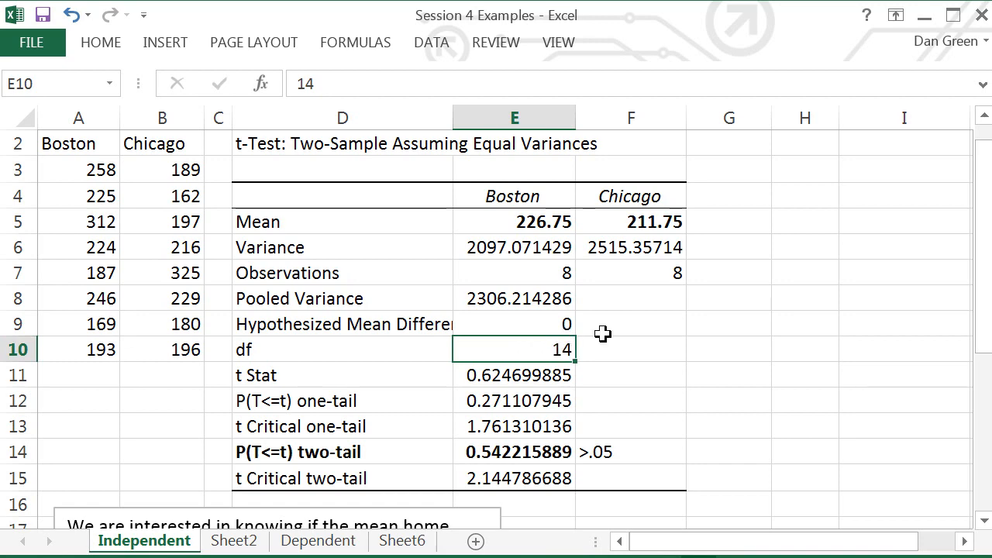
pyautogui.moveTo(983, 228); pyautogui.dragTo(969, 344)
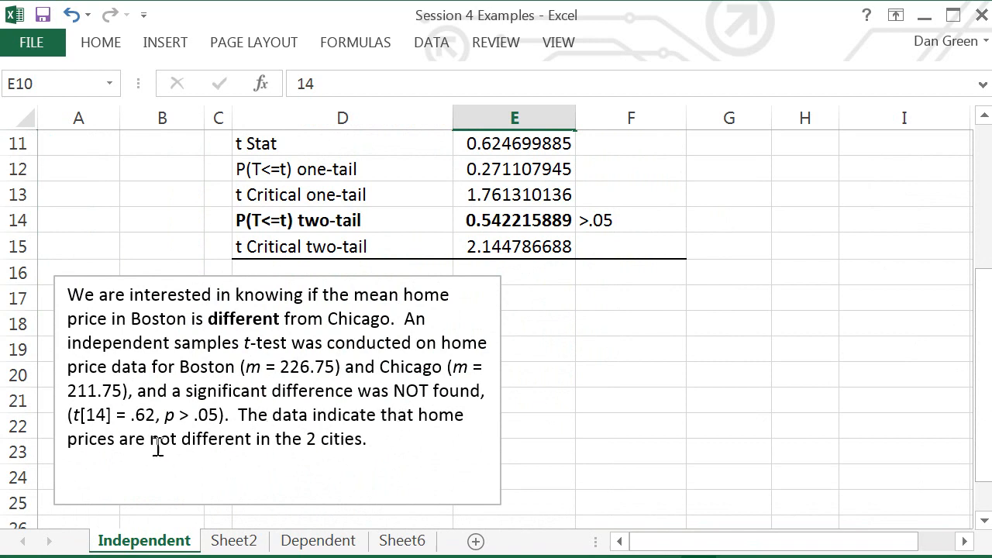
pyautogui.moveTo(151, 438); pyautogui.dragTo(362, 439)
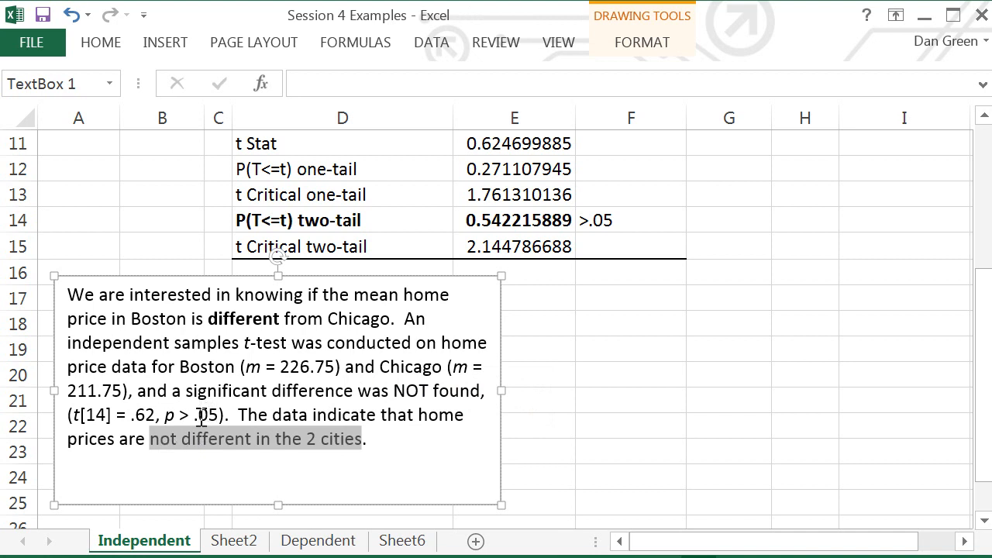
pyautogui.click(213, 468)
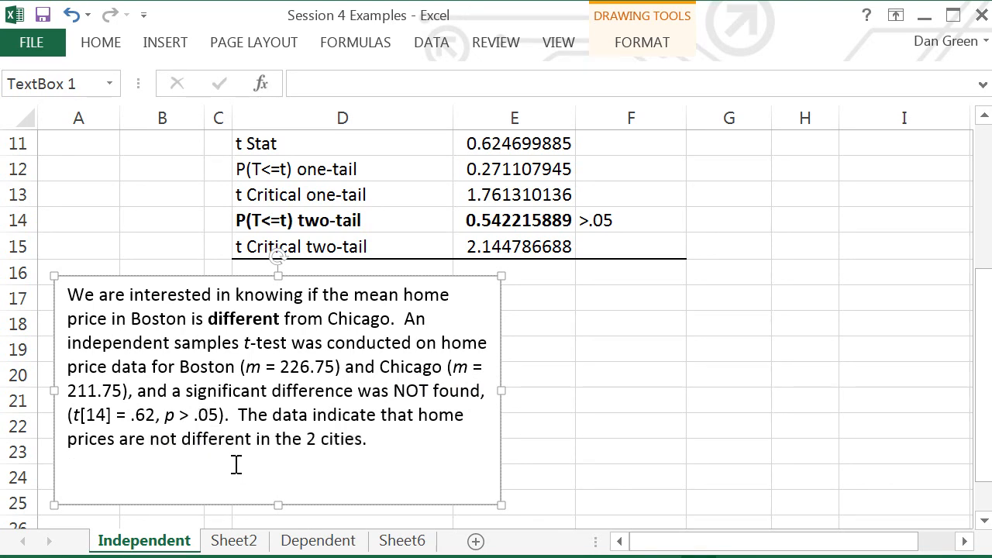